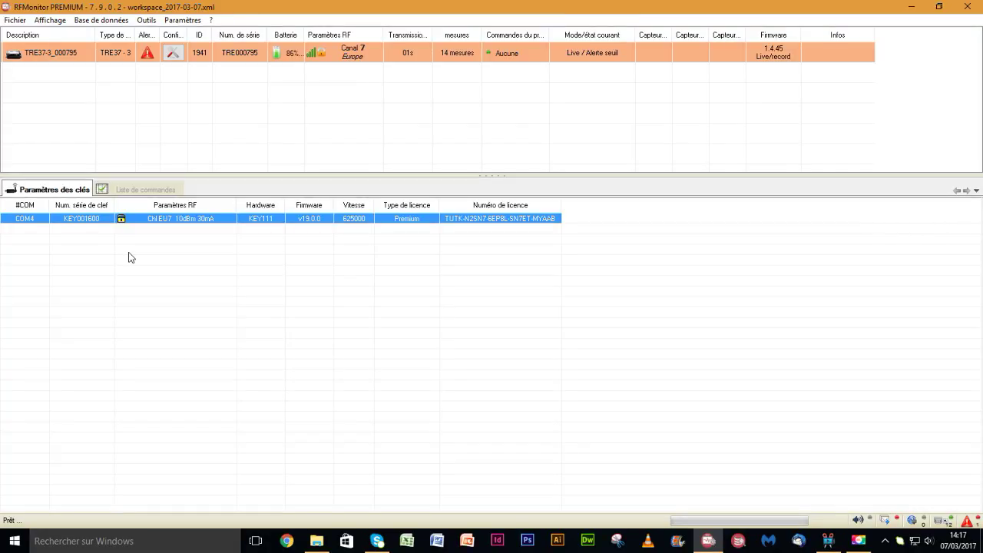
# Select the newly detected TRE37-3_000795 tracker in the product list.
pyautogui.click(586, 50)
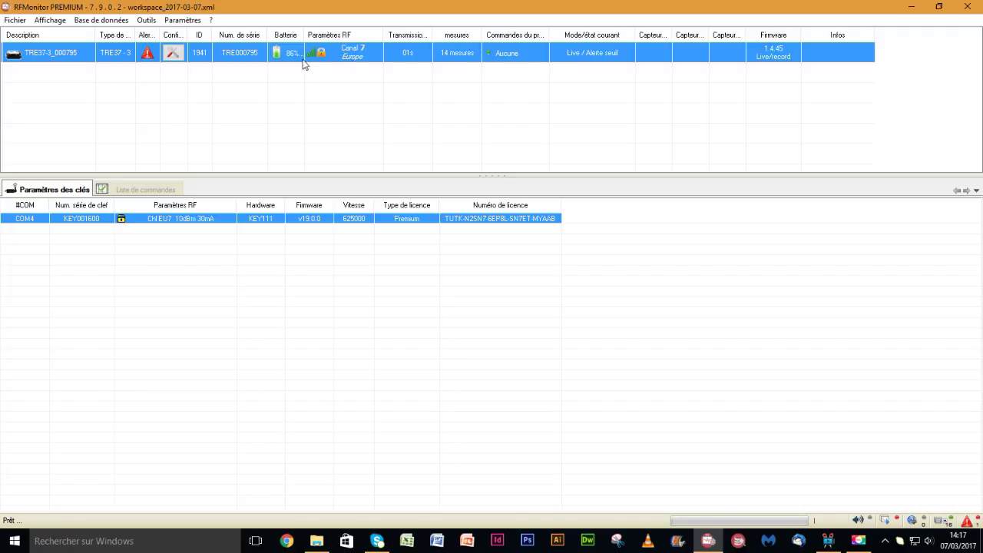
# Display the tracker's acceleration curves, then periodic temperature, humidity and voltage, then shocks and free falls.
pyautogui.rightClick(243, 56)
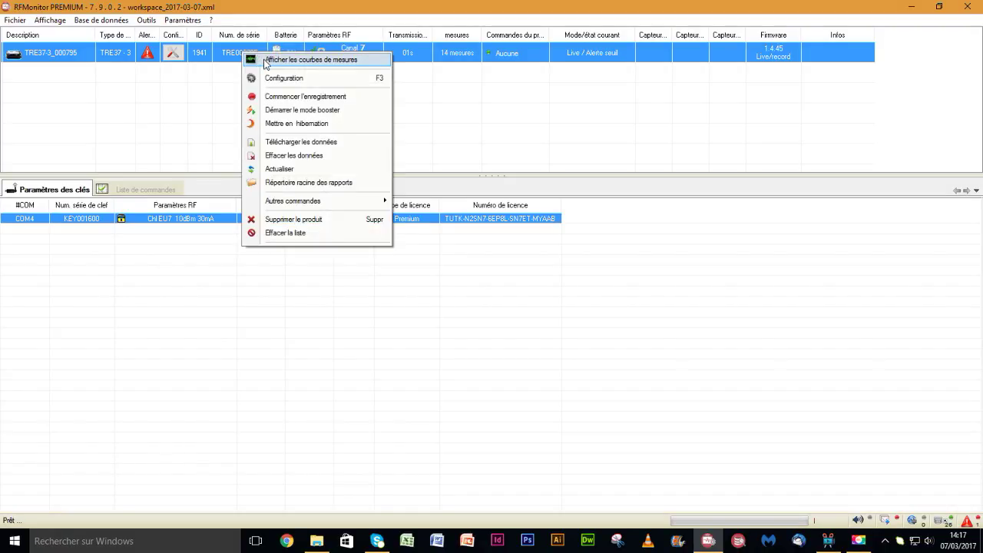
pyautogui.click(266, 61)
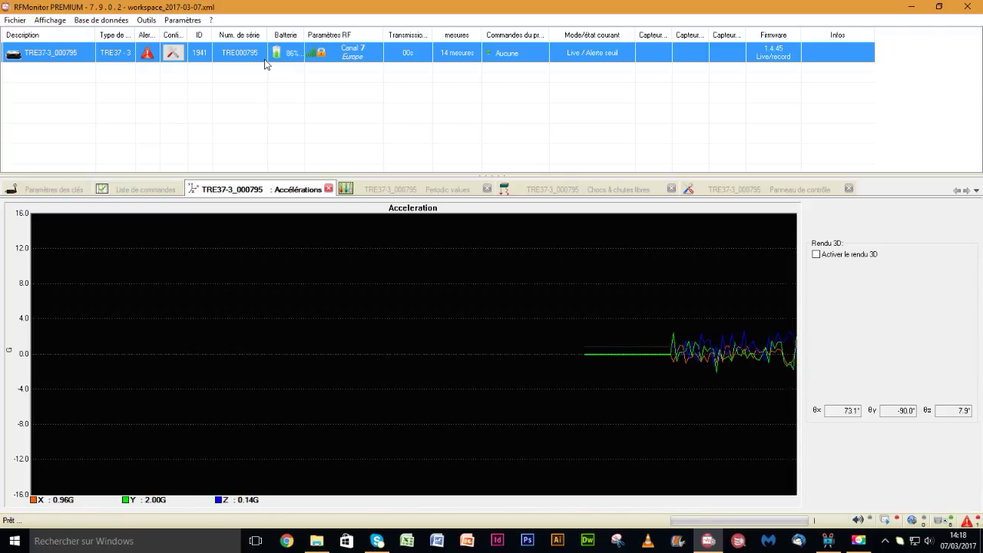
pyautogui.click(431, 192)
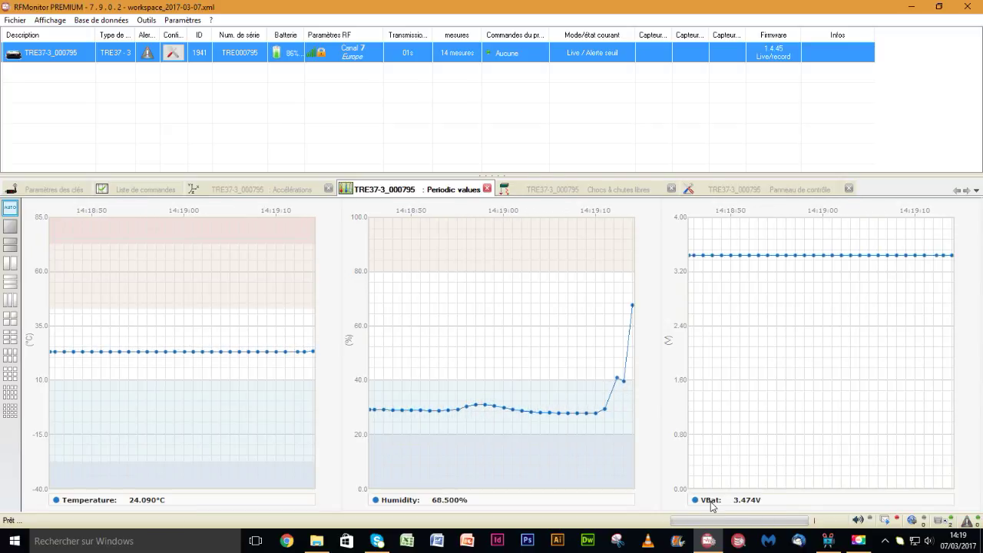
pyautogui.moveTo(609, 381)
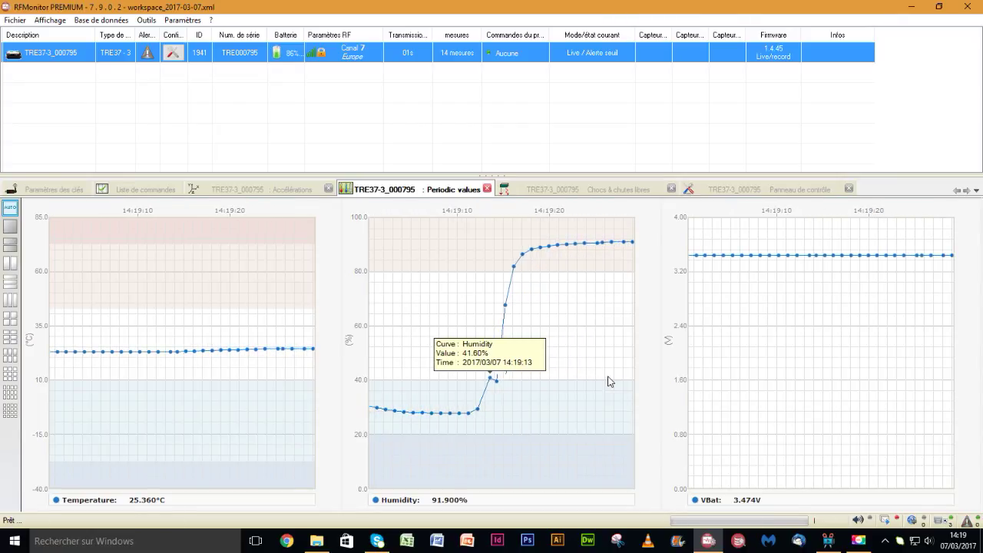
pyautogui.click(574, 191)
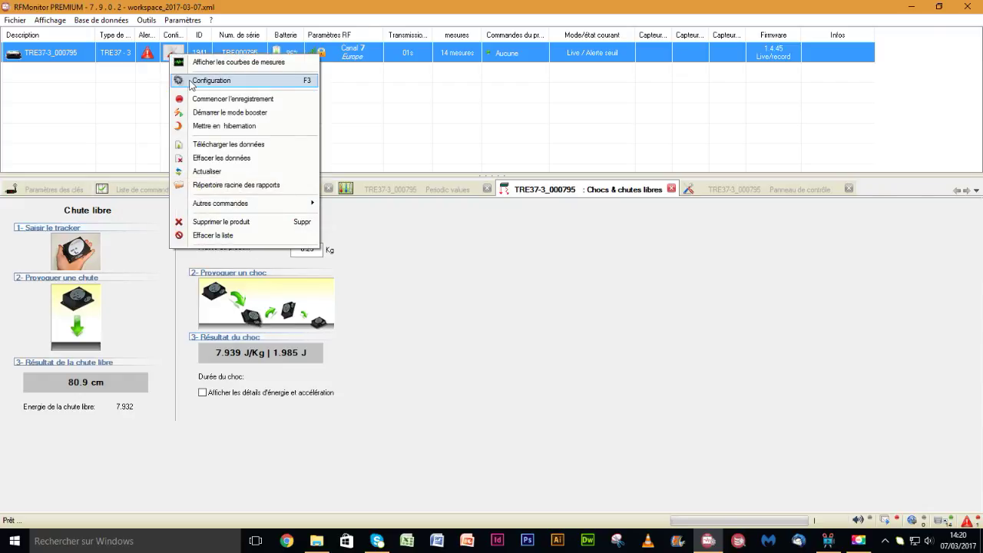
# Under Date, Heure & Périodes, set a 30-minute recording period and sync the tracker clock.
pyautogui.click(192, 80)
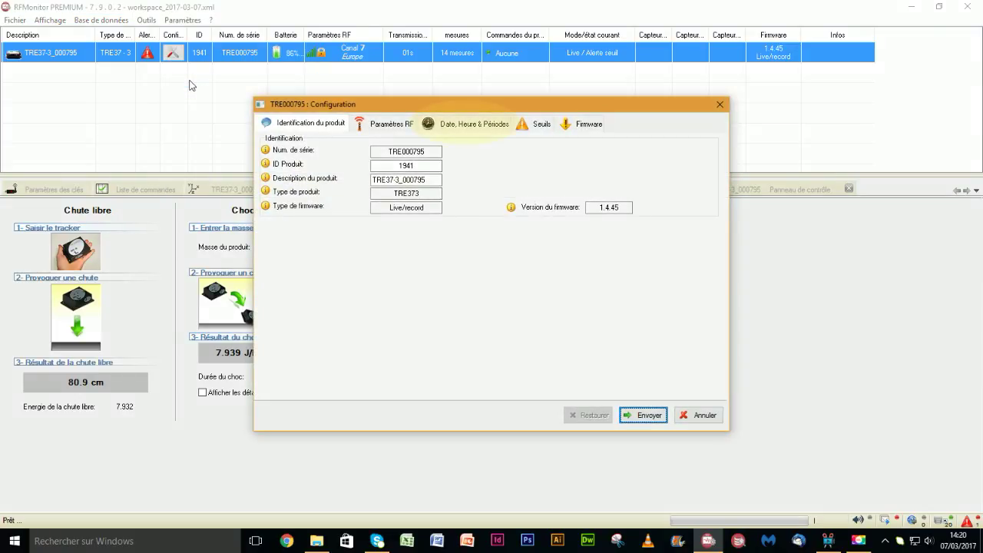
pyautogui.click(452, 131)
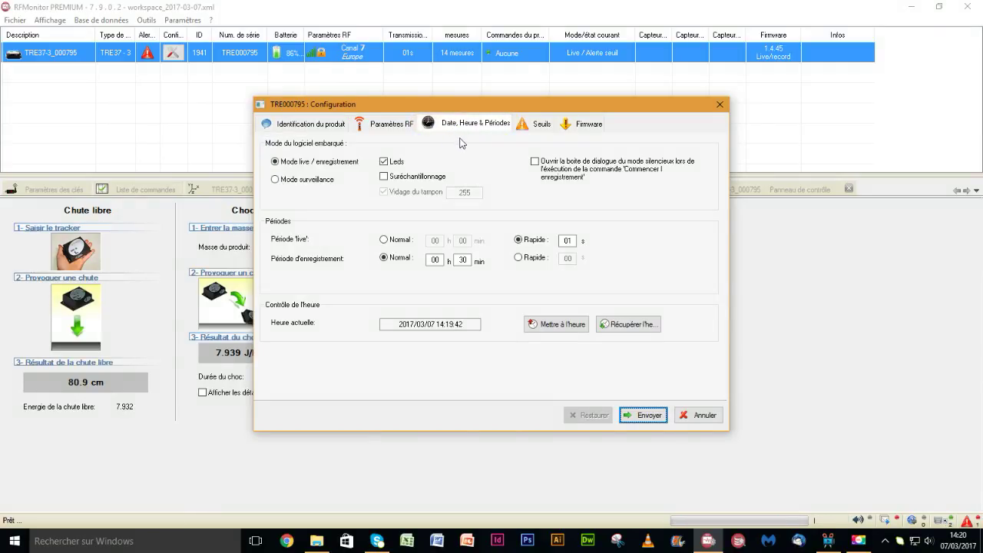
pyautogui.doubleClick(463, 259)
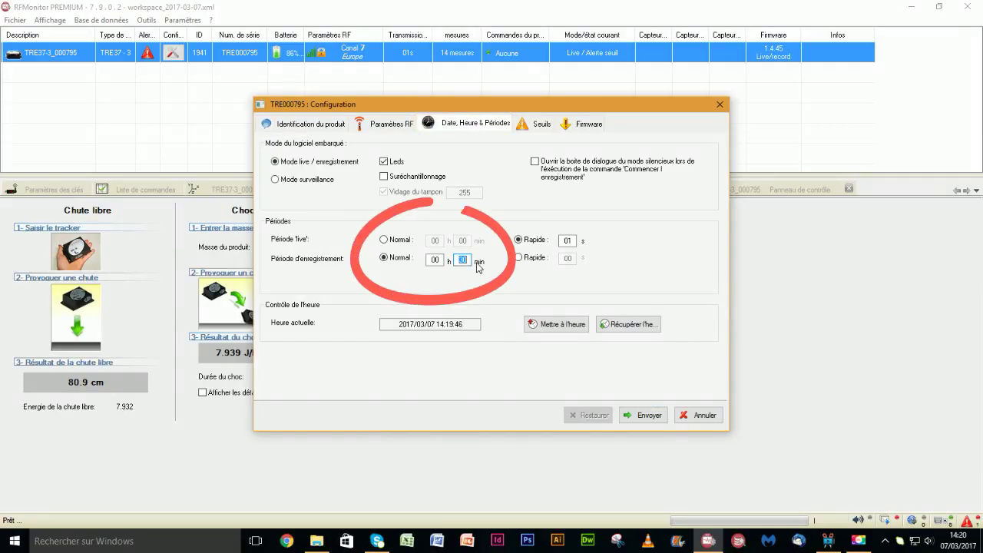
pyautogui.write('30')
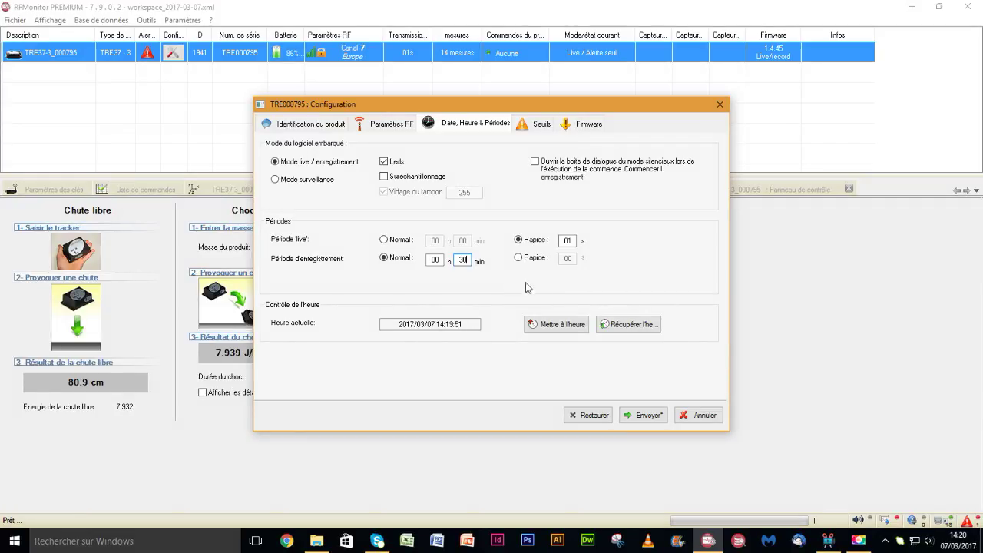
pyautogui.click(549, 325)
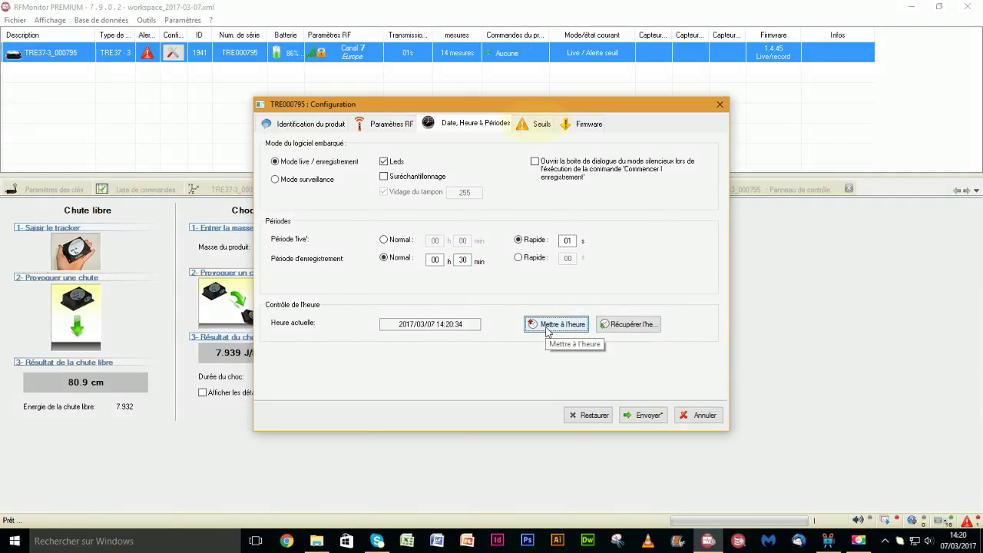
# Raise the temperature threshold from 43.1 to 83.7, lower humidity from 80.2 to 60.0, and send.
pyautogui.click(538, 126)
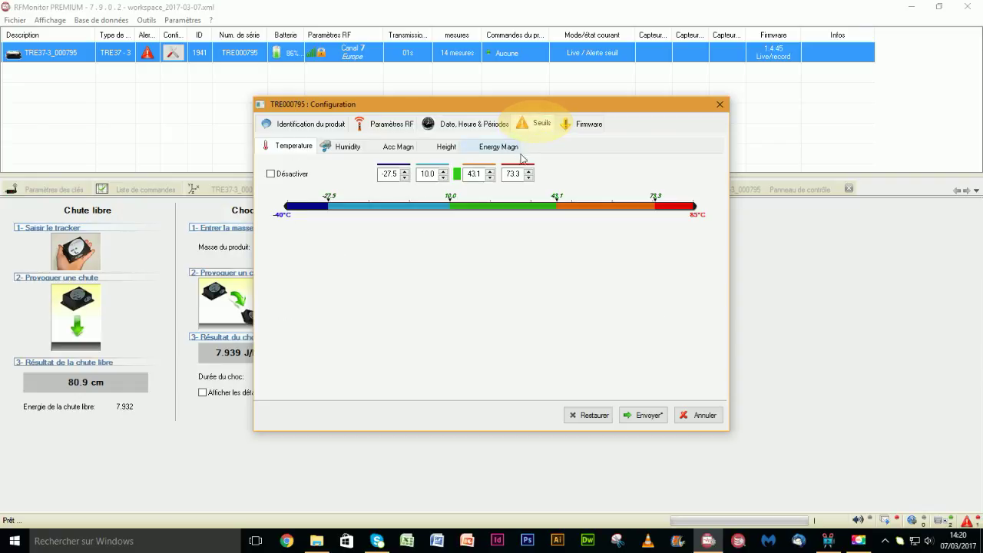
pyautogui.moveTo(558, 205); pyautogui.dragTo(689, 205)
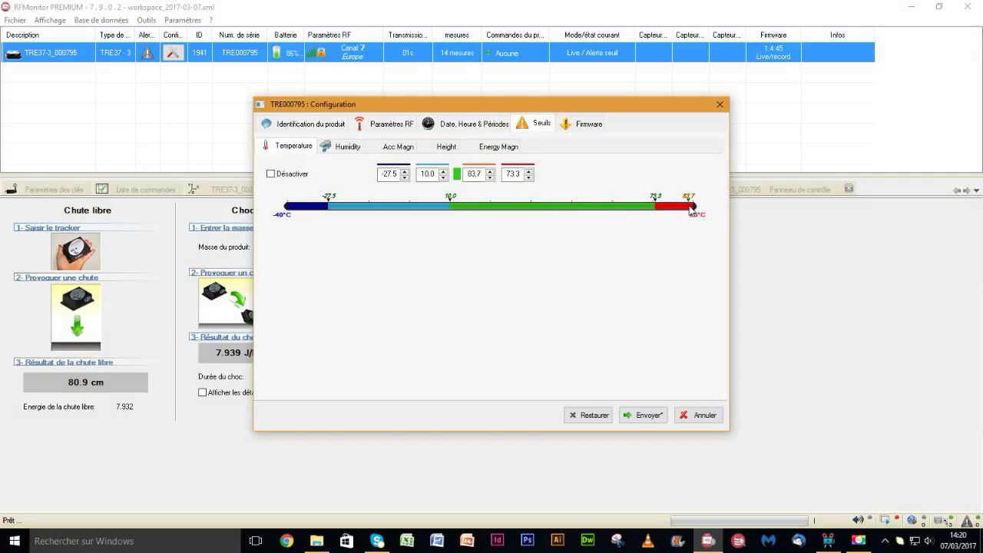
pyautogui.click(352, 148)
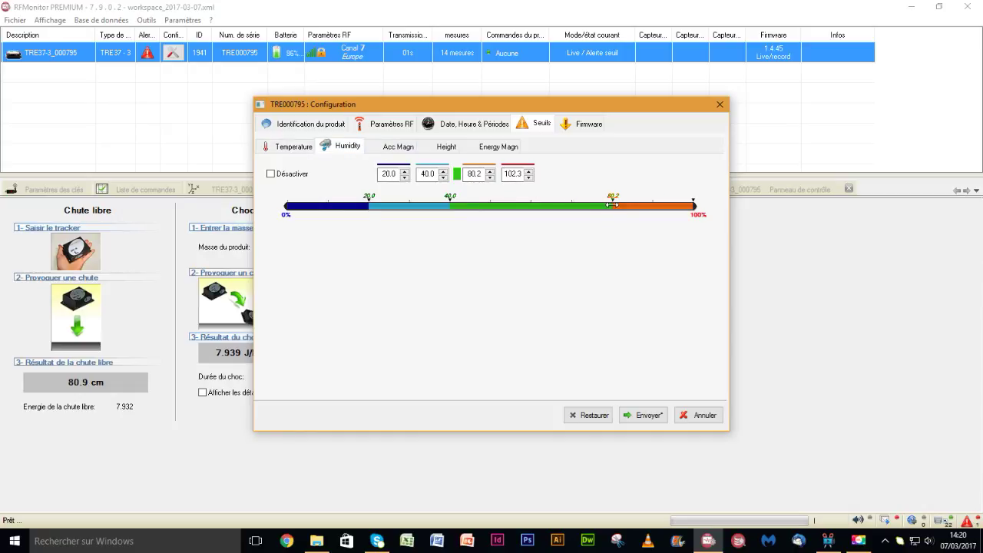
pyautogui.moveTo(611, 205); pyautogui.dragTo(533, 206)
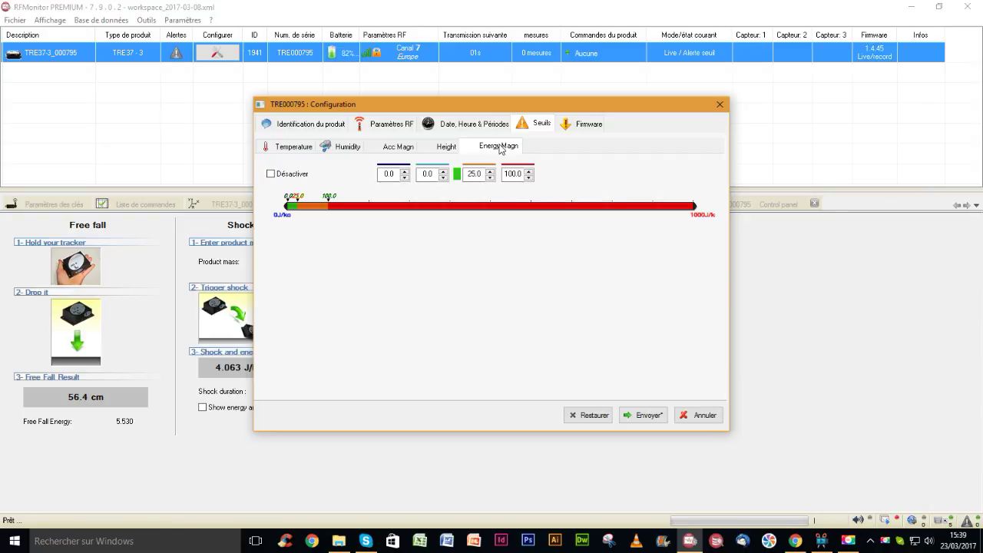
pyautogui.click(649, 416)
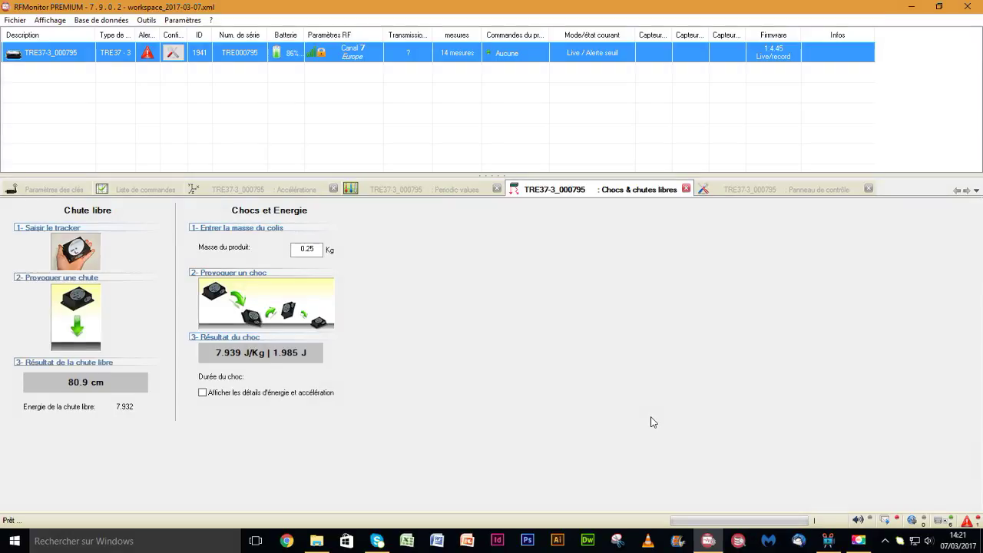
# Start recording on the tracker with Commencer l'enregistrement, then quit RFMonitor PREMIUM.
pyautogui.rightClick(249, 63)
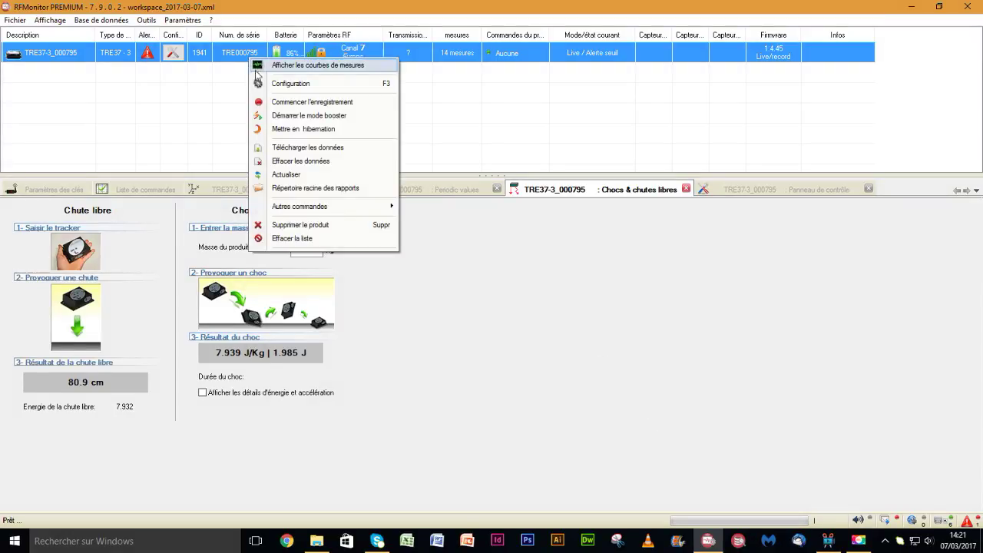
pyautogui.click(292, 102)
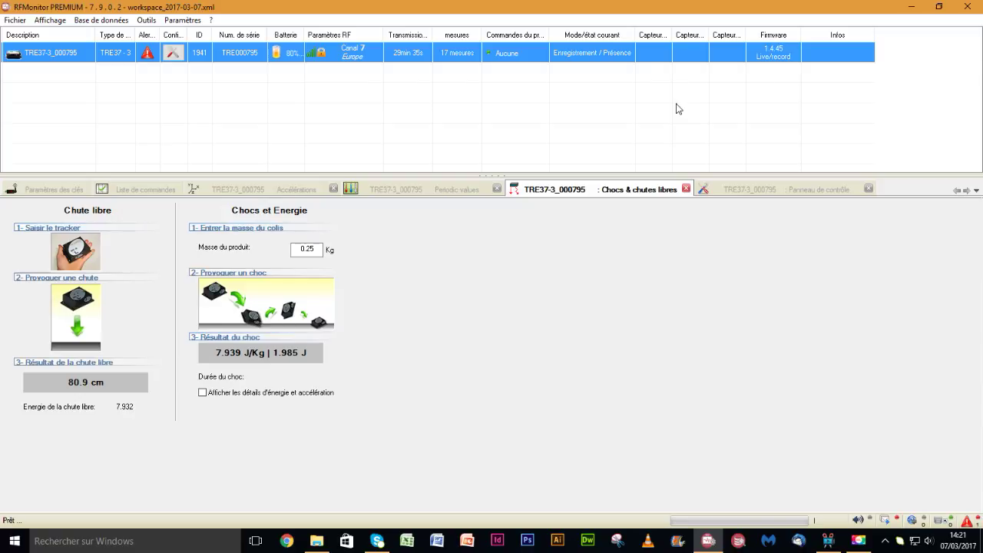
pyautogui.click(967, 8)
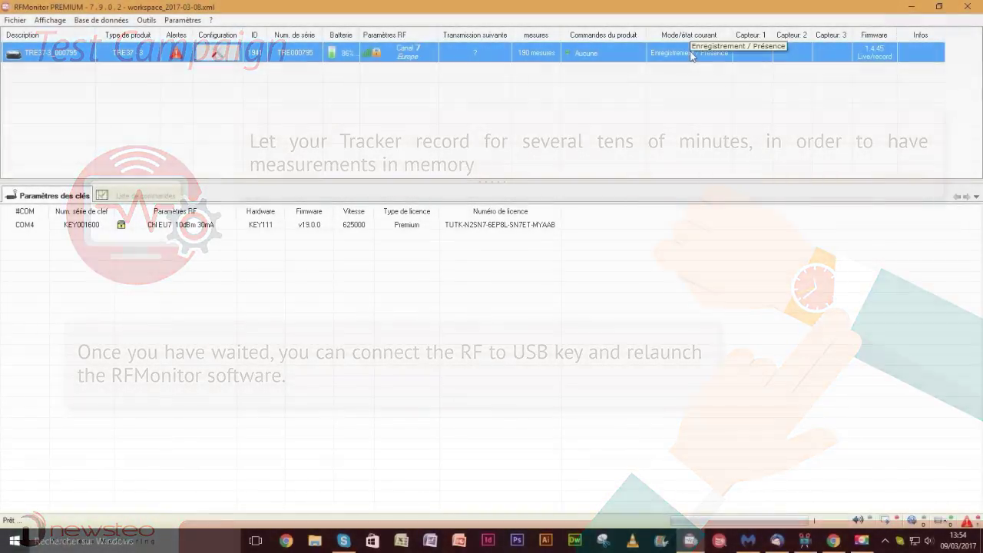
# Stop the tracker's recording, confirm with Oui, and download its recorded data.
pyautogui.rightClick(691, 56)
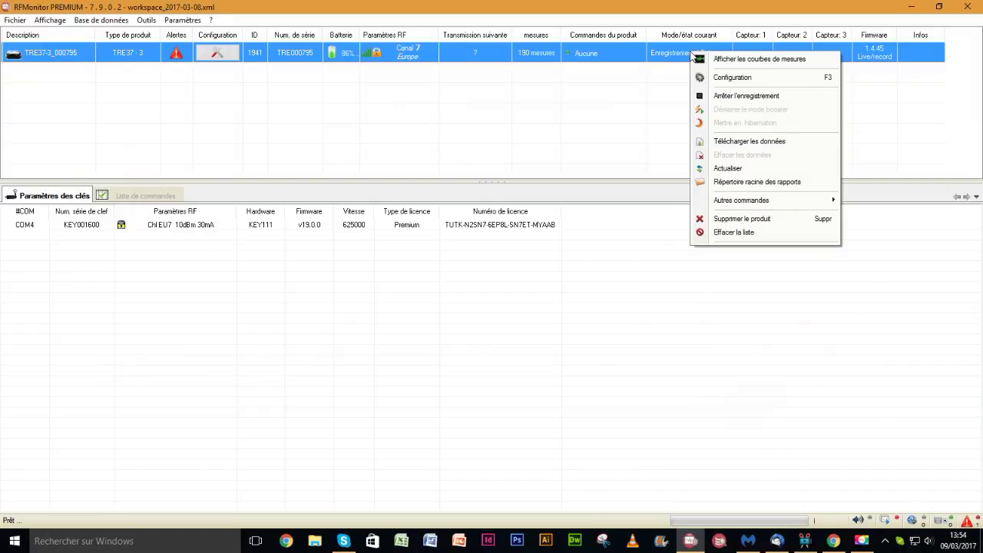
pyautogui.click(726, 96)
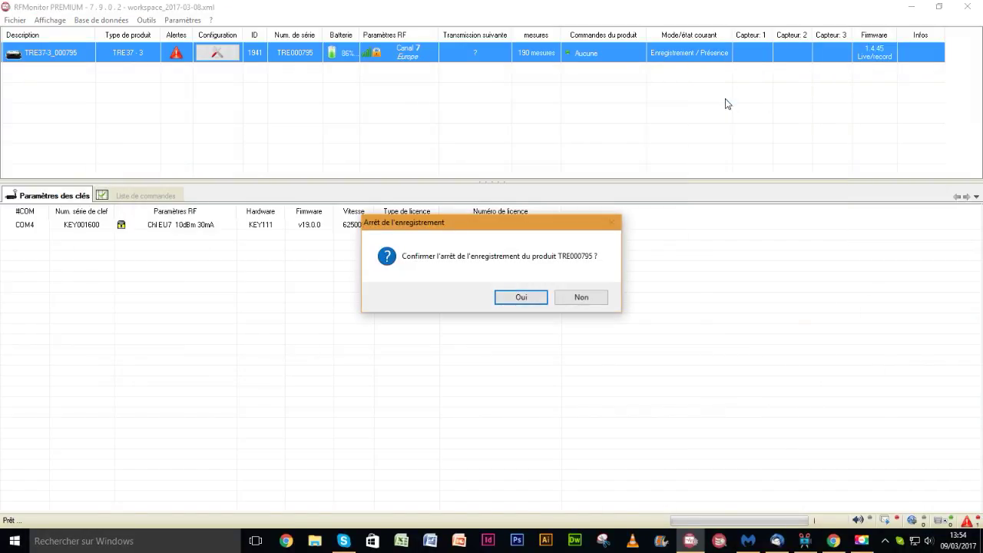
pyautogui.click(529, 298)
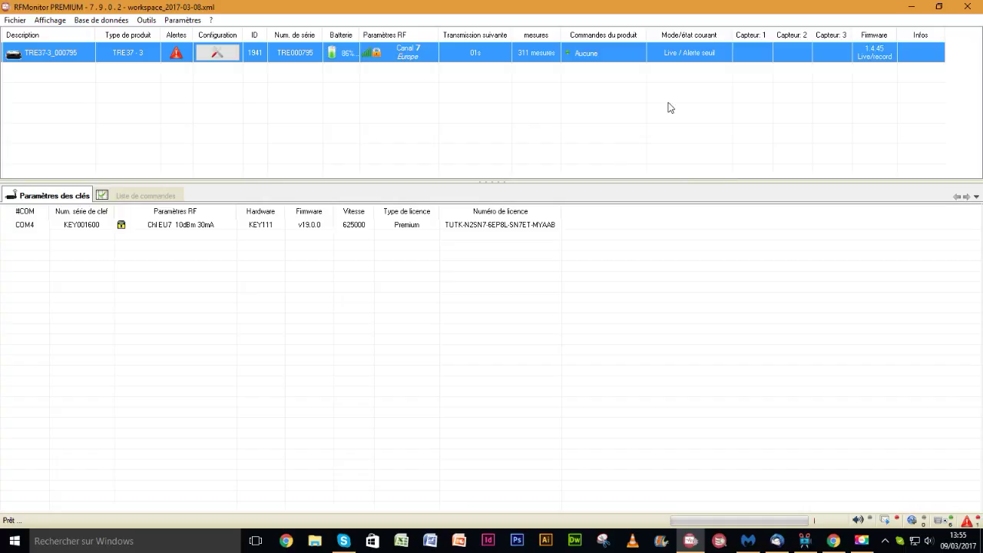
pyautogui.rightClick(709, 58)
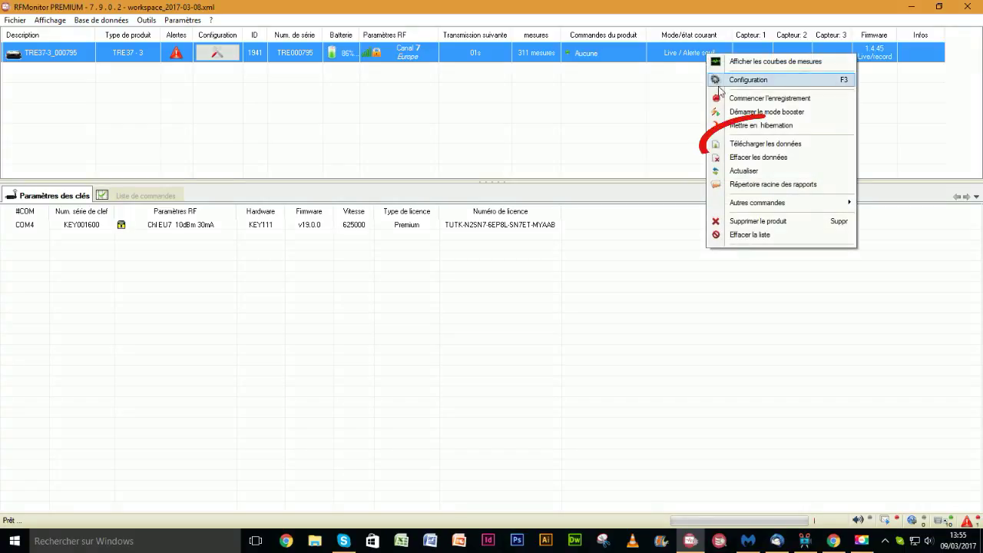
pyautogui.click(733, 144)
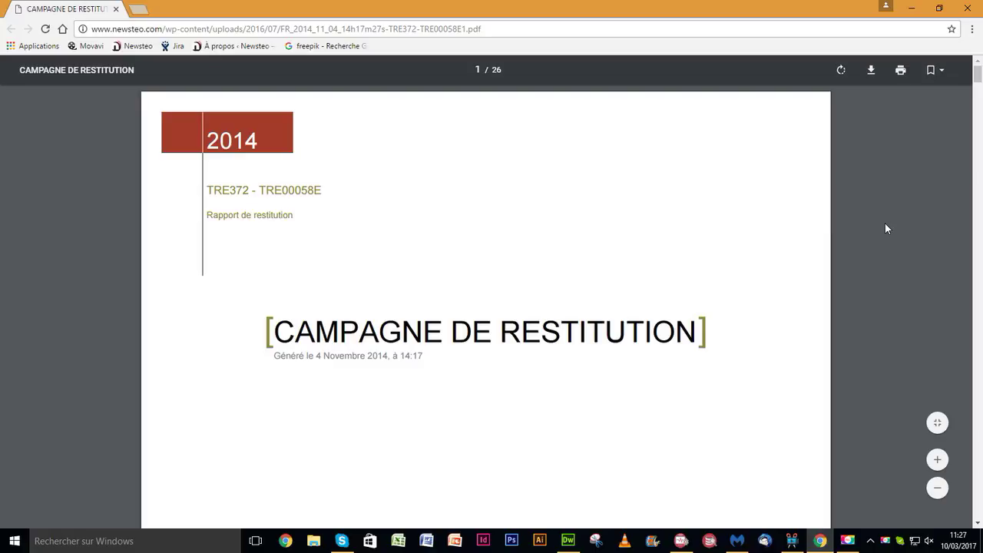
# Scroll from the Résumé page to the alerts table and highlight the 25.020 °C reading.
pyautogui.click(978, 526)
pyautogui.scroll(-15, 978, 526)
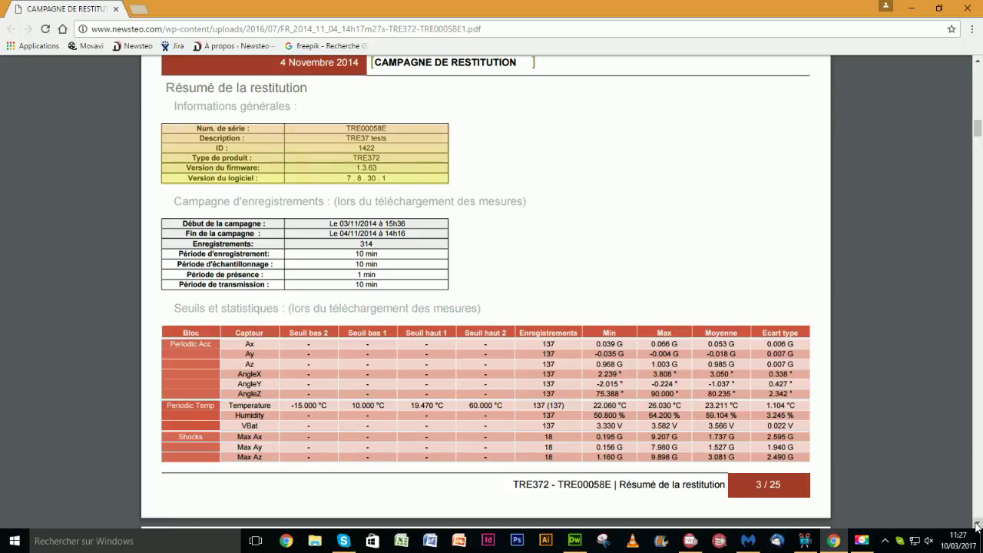
pyautogui.click(500, 143)
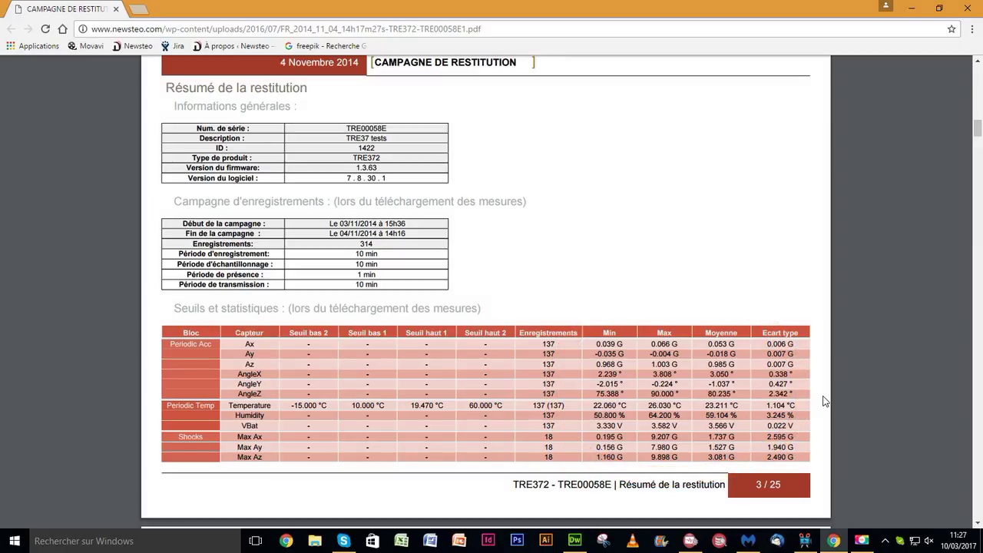
pyautogui.click(979, 525)
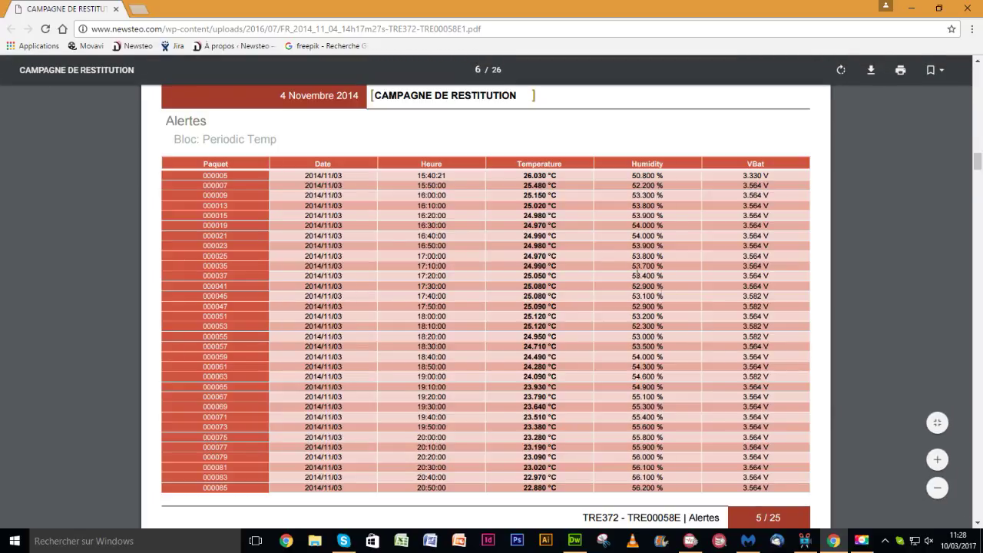
pyautogui.moveTo(559, 206); pyautogui.dragTo(525, 206)
# Scroll through the report graphs, highlighting the Temperature graph title and the following graph titles.
pyautogui.scroll(-20, 978, 525)
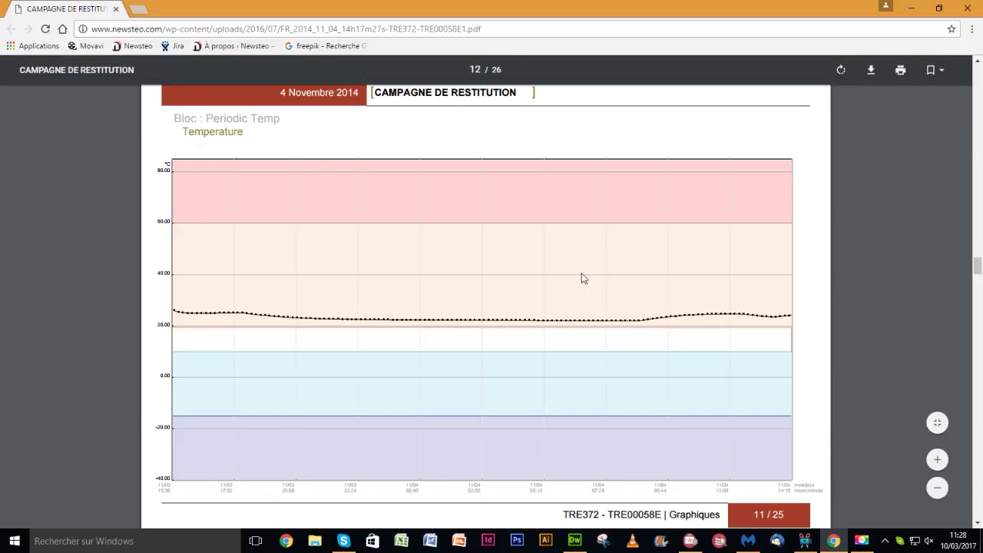
pyautogui.moveTo(244, 132); pyautogui.dragTo(183, 131)
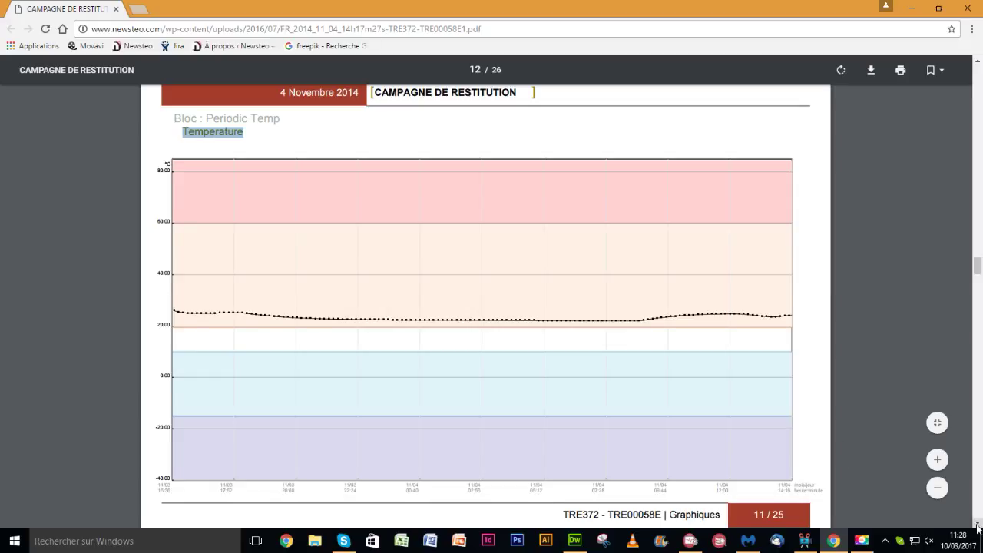
pyautogui.scroll(-6, 311, 182)
pyautogui.moveTo(219, 108); pyautogui.dragTo(182, 100)
pyautogui.scroll(-3, 978, 525)
pyautogui.scroll(-3, 978, 525)
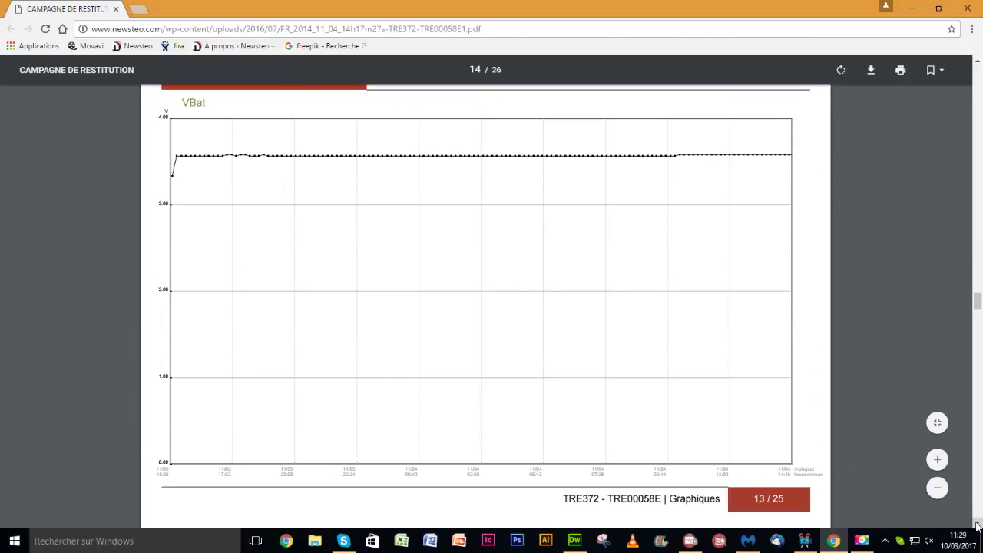
pyautogui.moveTo(209, 104); pyautogui.dragTo(182, 101)
# Scroll through the full data tables down to the Bloc : Energy table.
pyautogui.scroll(-6, 978, 525)
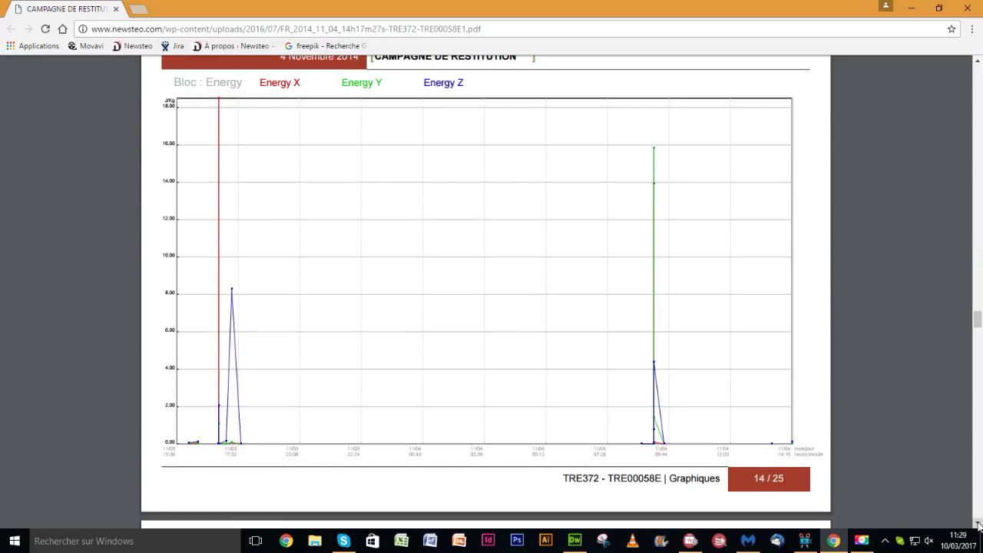
pyautogui.scroll(-6, 978, 525)
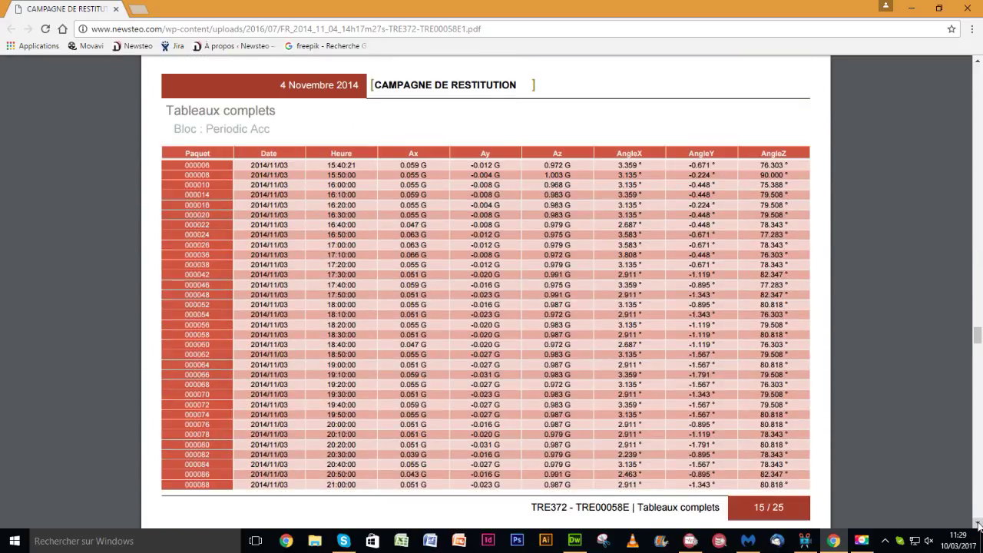
pyautogui.scroll(-15, 978, 525)
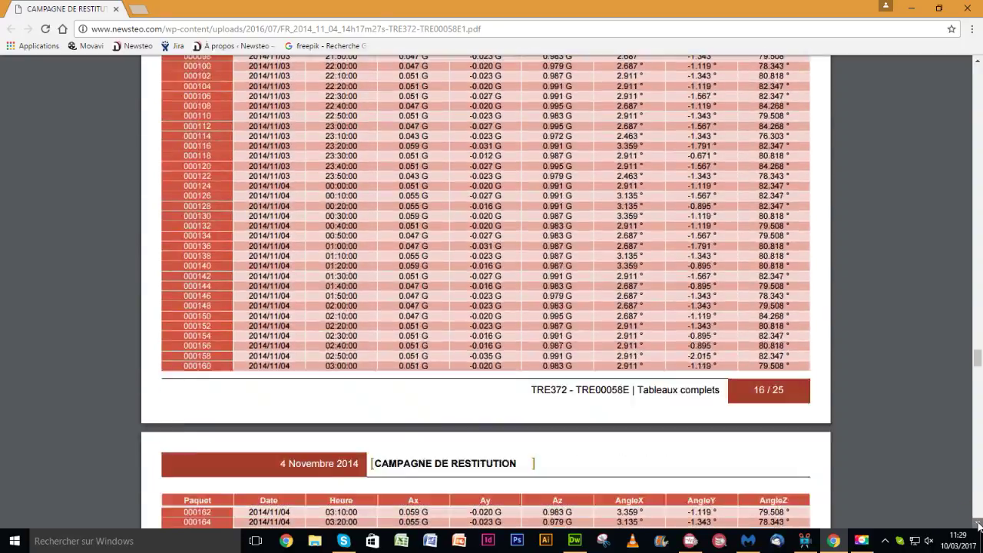
pyautogui.scroll(-20, 979, 525)
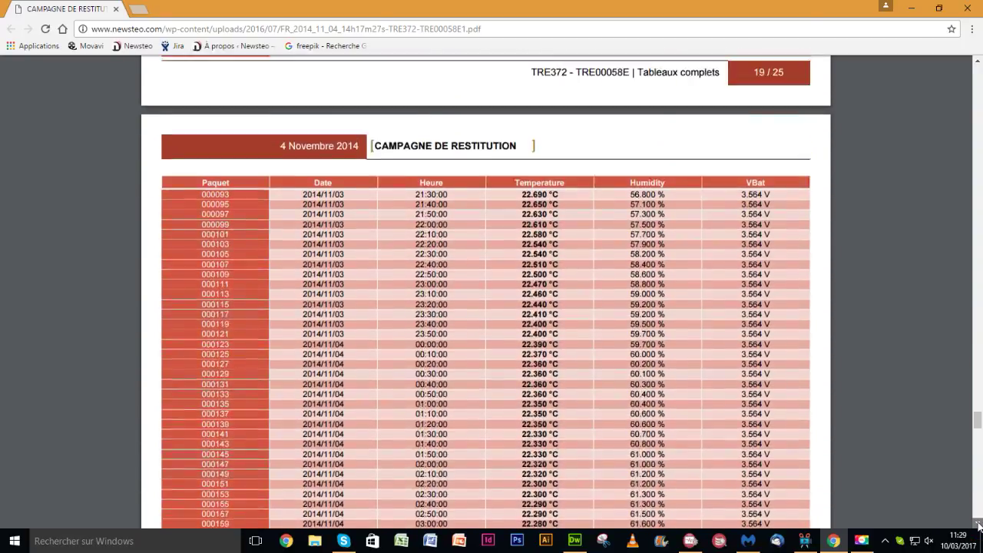
pyautogui.scroll(-15, 979, 525)
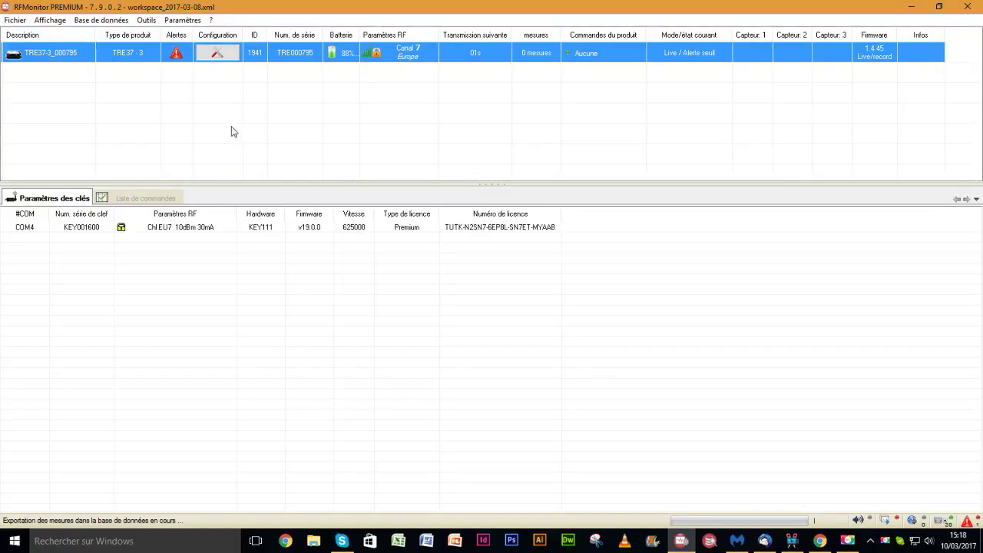
# Open Base de données > Mesures to show the stored measurements table.
pyautogui.click(116, 23)
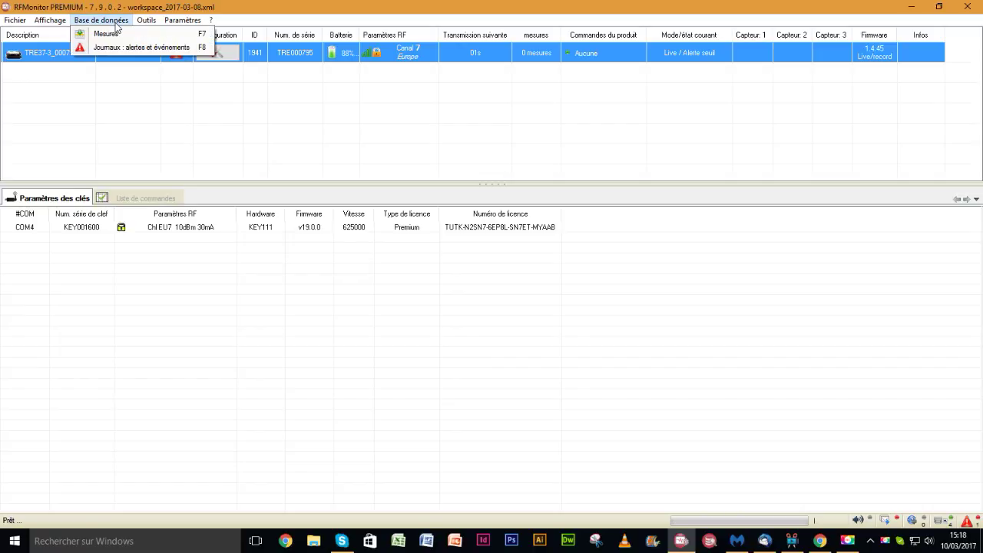
pyautogui.click(116, 35)
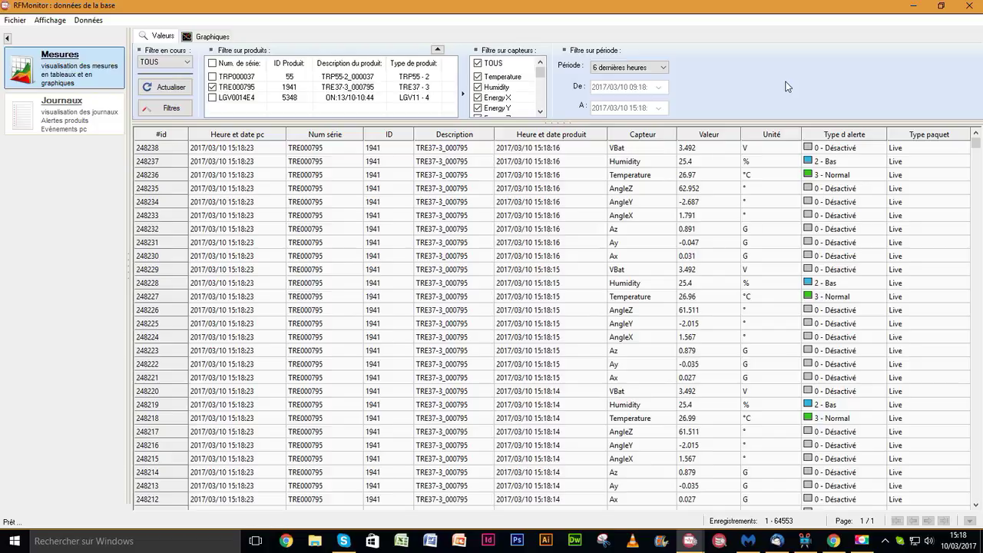
# Filter the sensors to Temperature only, refresh the table, and switch to the graph view.
pyautogui.click(478, 63)
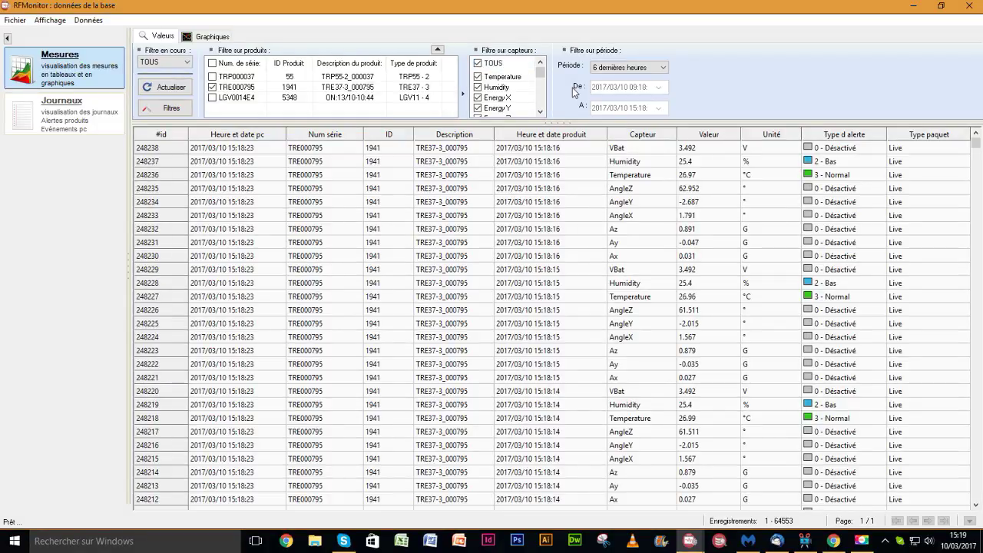
pyautogui.click(479, 77)
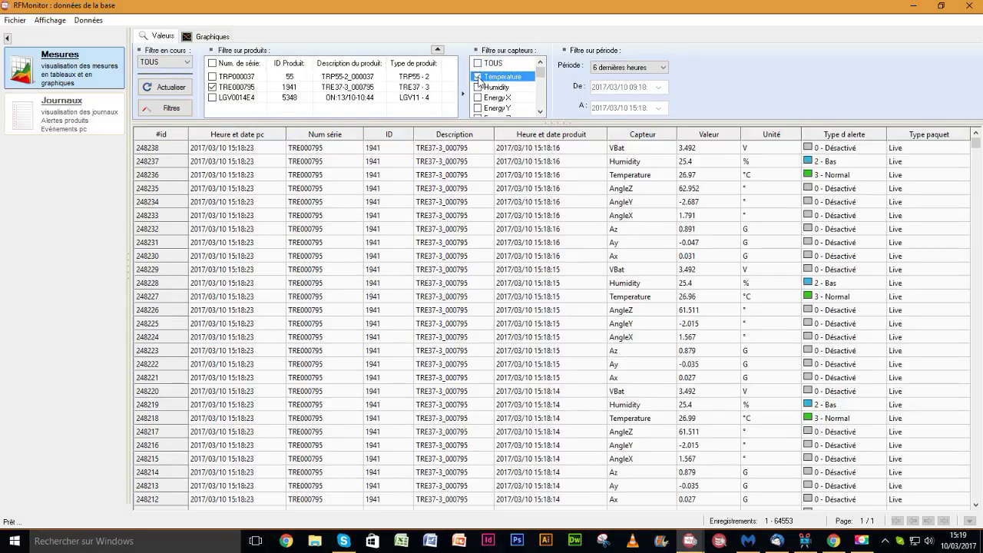
pyautogui.click(175, 88)
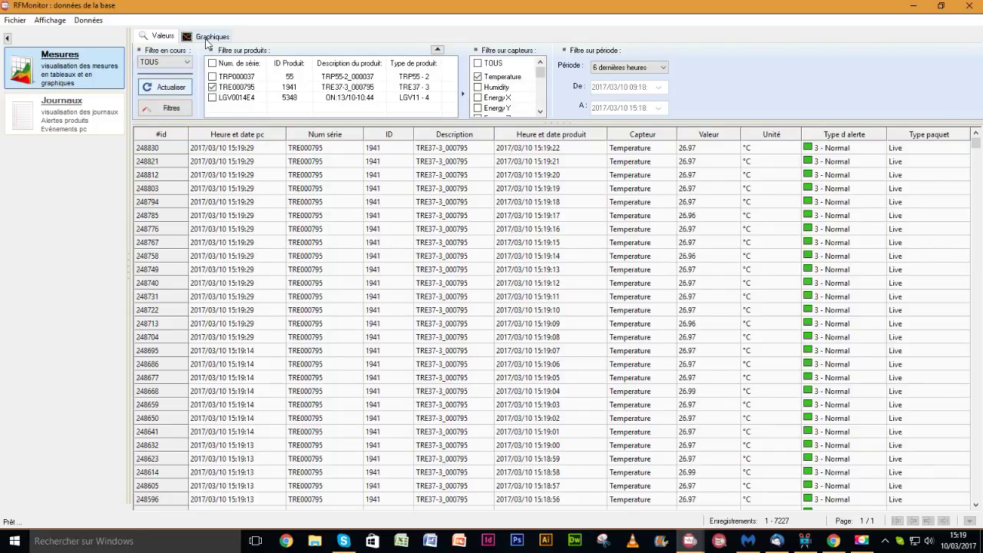
pyautogui.click(206, 36)
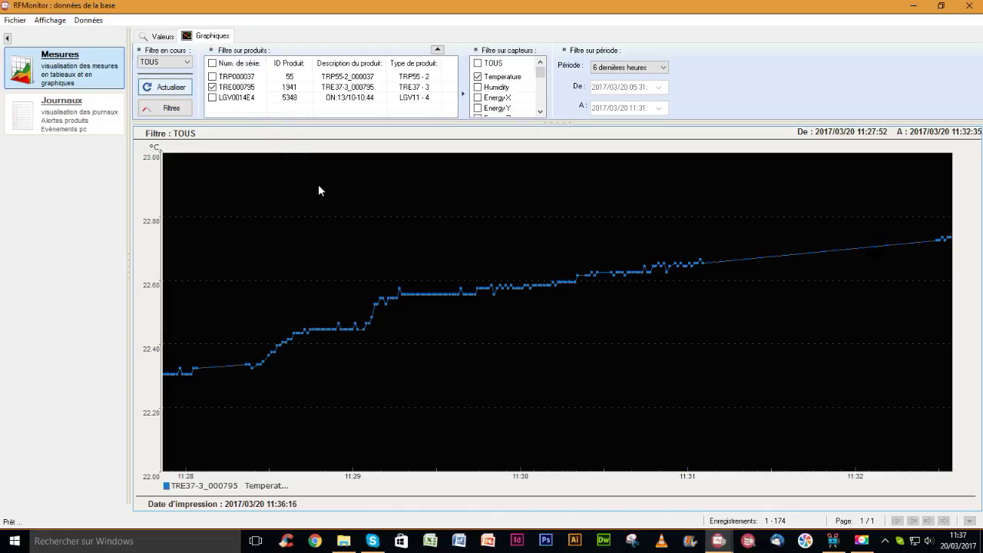
# Zoom twice into the temperature curve, reset to full range, then add the Humidity curve and refresh.
pyautogui.moveTo(399, 290)
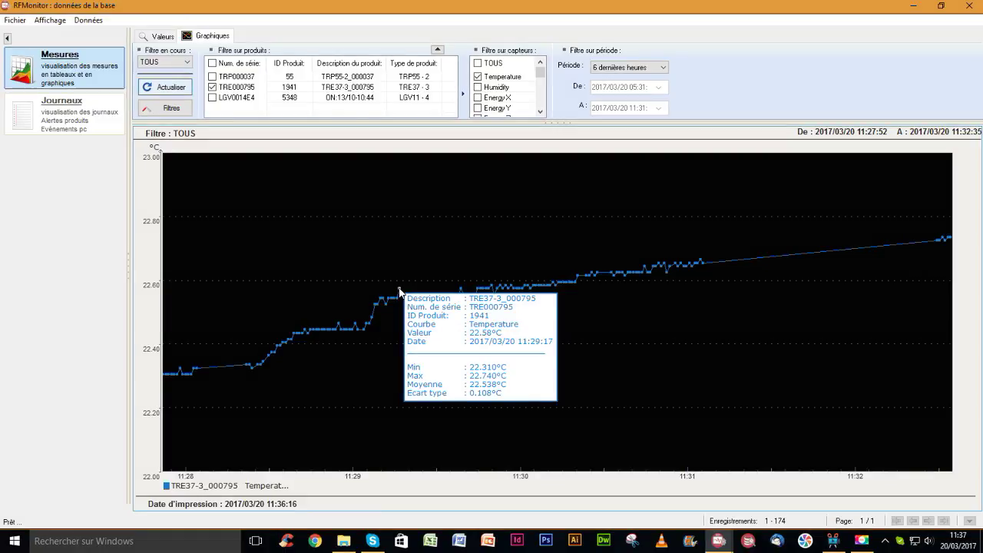
pyautogui.moveTo(427, 254); pyautogui.dragTo(561, 346)
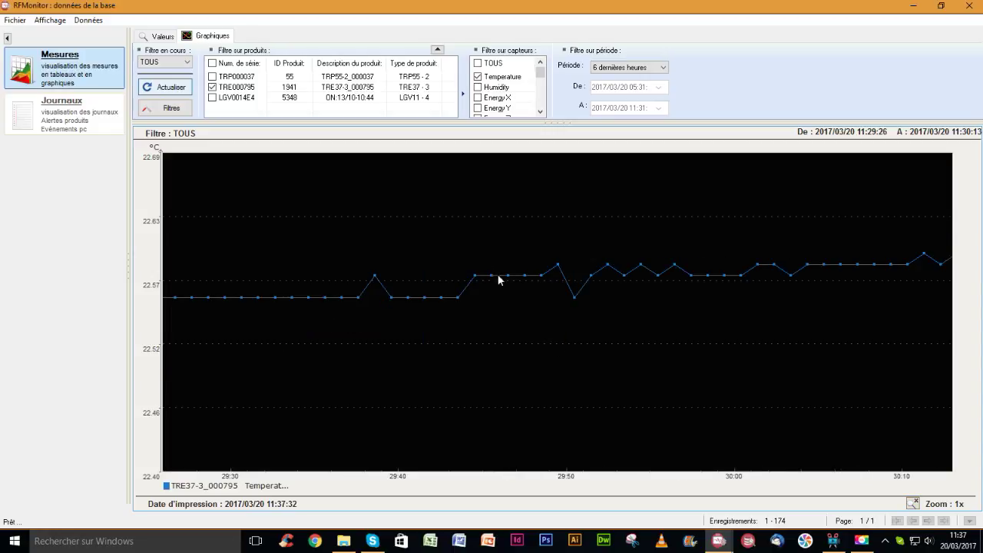
pyautogui.moveTo(425, 224); pyautogui.dragTo(607, 342)
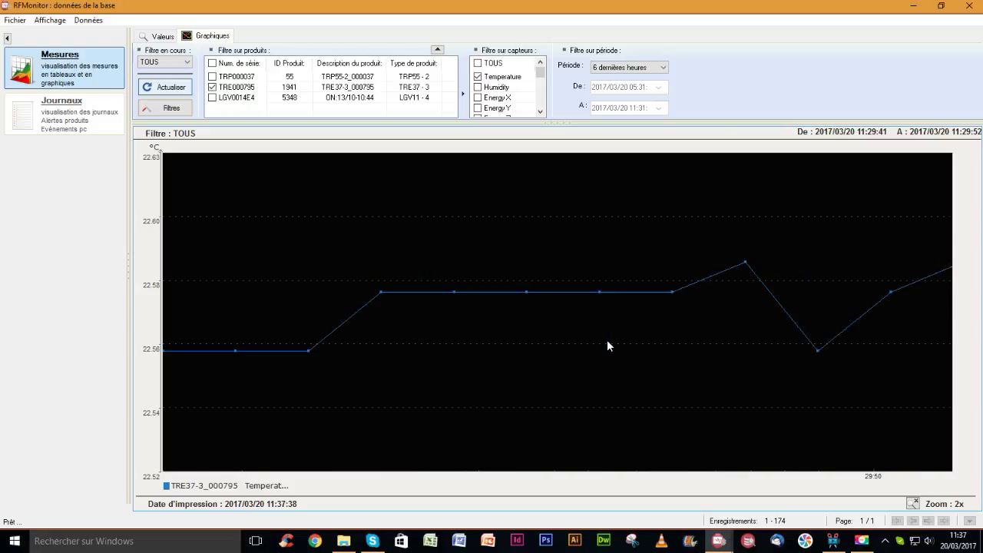
pyautogui.click(913, 504)
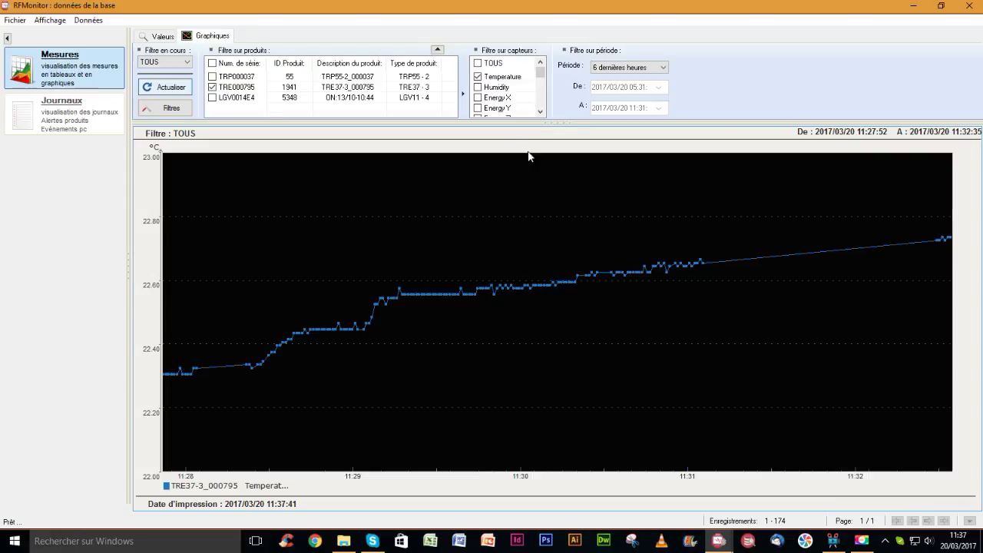
pyautogui.click(478, 87)
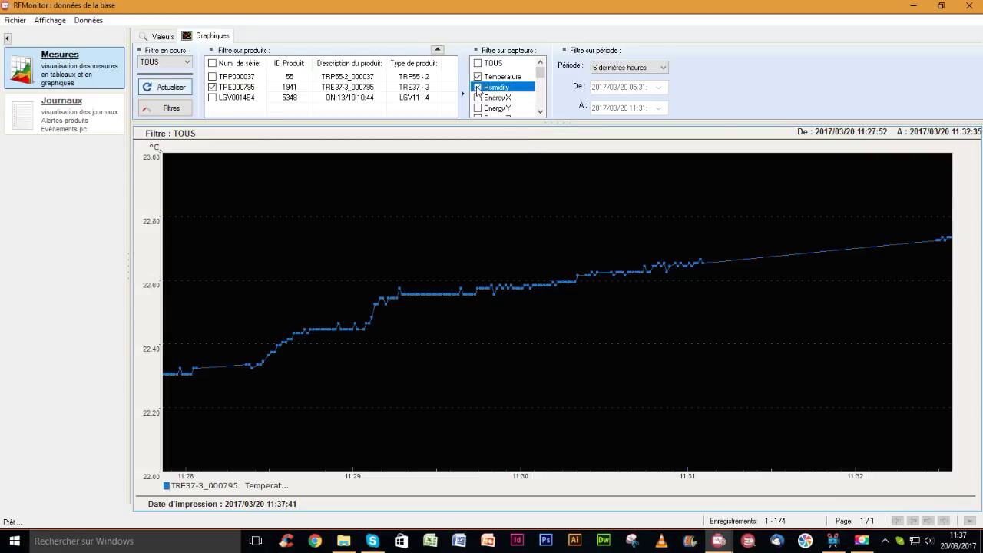
pyautogui.click(177, 86)
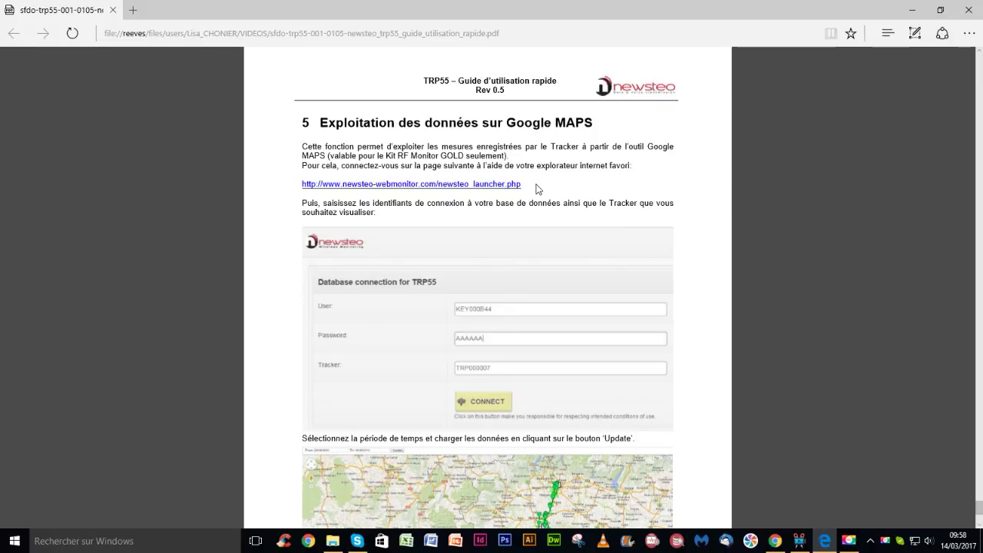
# Follow the guide's newsteo-webmonitor link to the TRP55 database connection page.
pyautogui.click(479, 187)
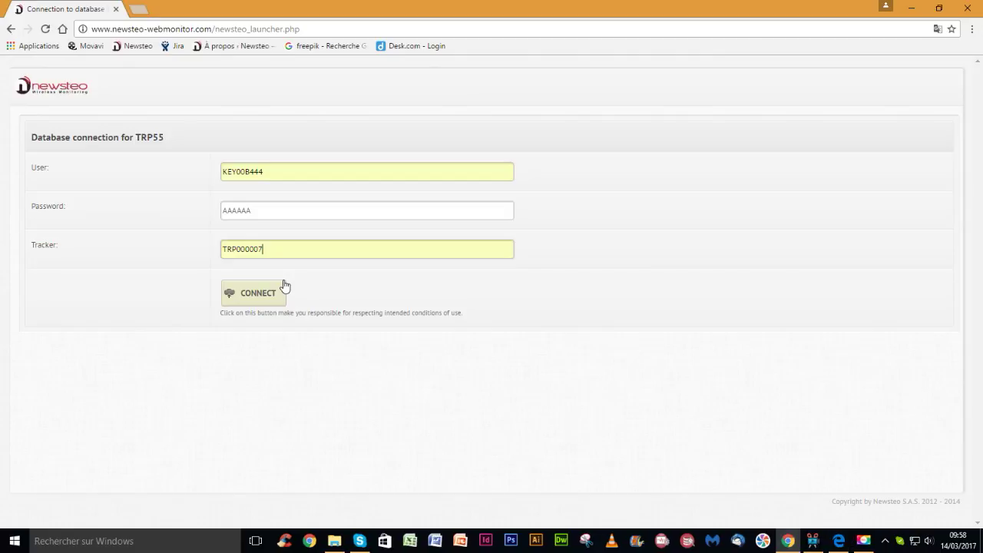
# Submit the filled-in TRP55 database login with CONNECT.
pyautogui.click(257, 299)
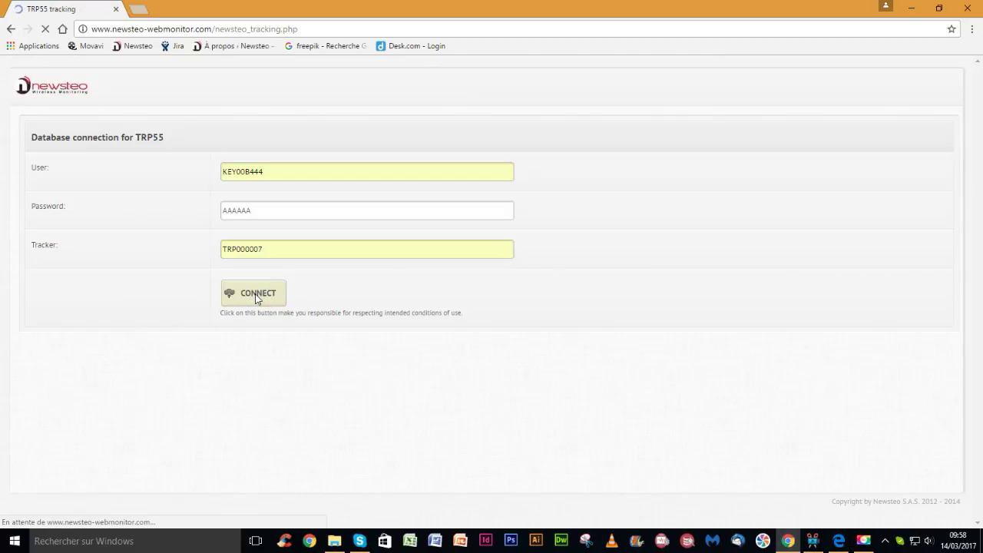